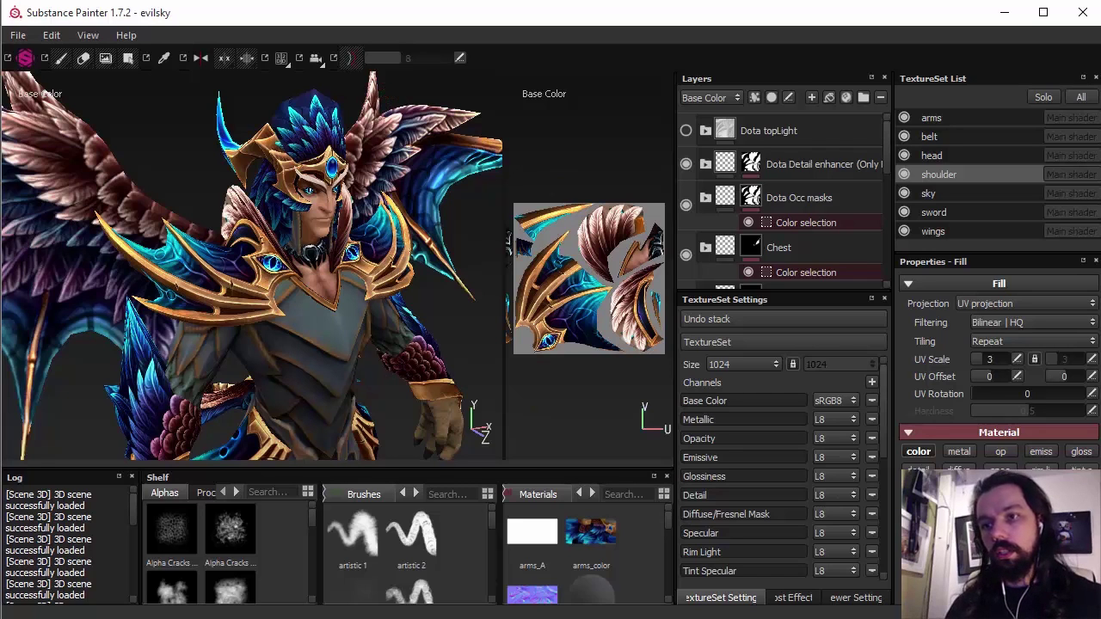
Switch from Substance Painter to the Photoshop 'Why Substance painter' slide.
key("alt+Tab")
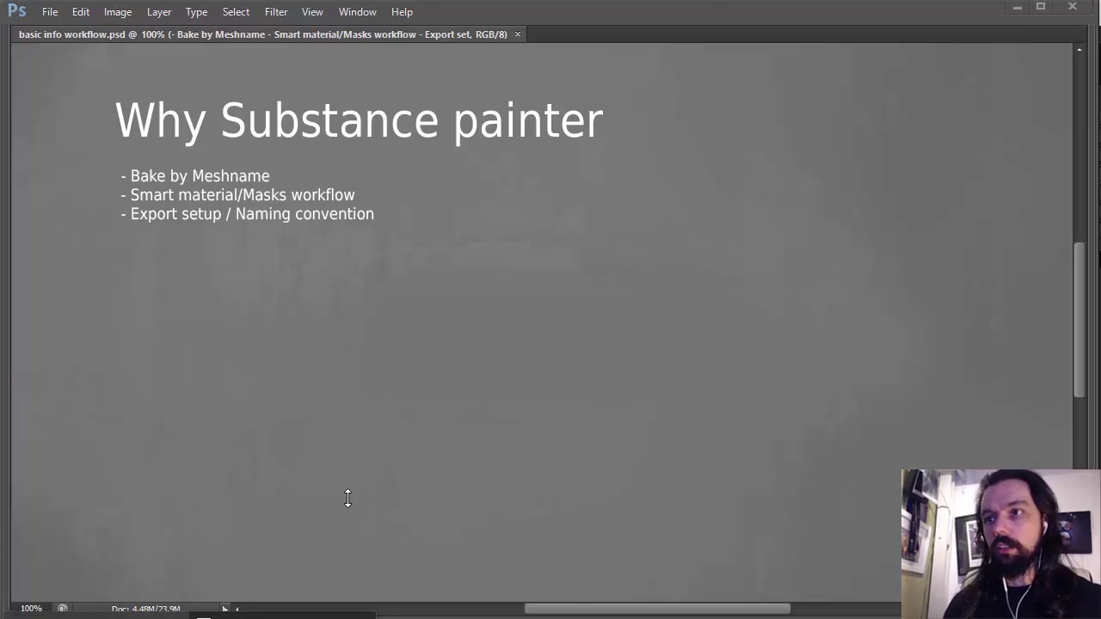
Bring the Maya _tutorial.mb scene forward and clear the selection on the staff model.
key("alt+Tab")
left_click(462, 267)
left_click_drag(462, 267, 636, 275, "alt")
left_click(546, 295)
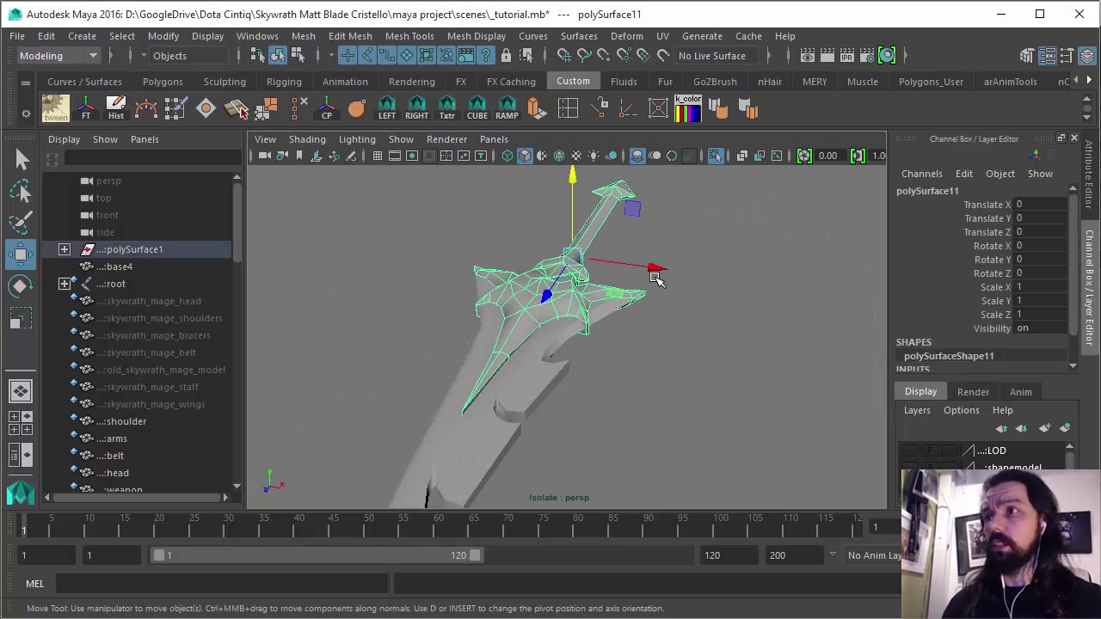
left_click_drag(587, 224, 656, 282, "alt")
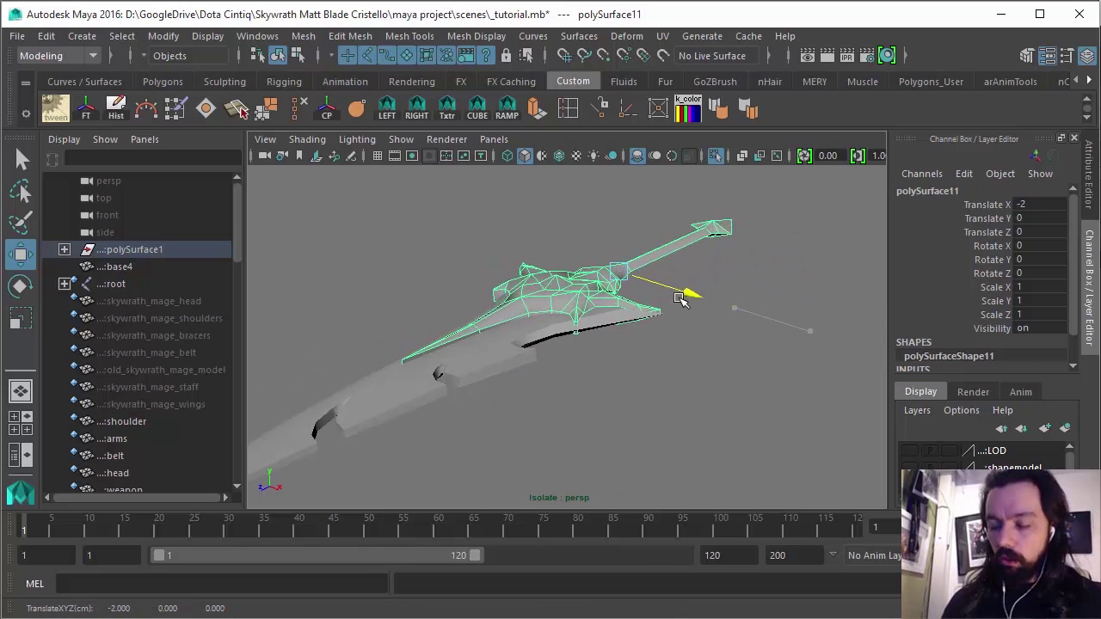
key("ctrl+z")
left_click_drag(467, 266, 464, 331, "alt")
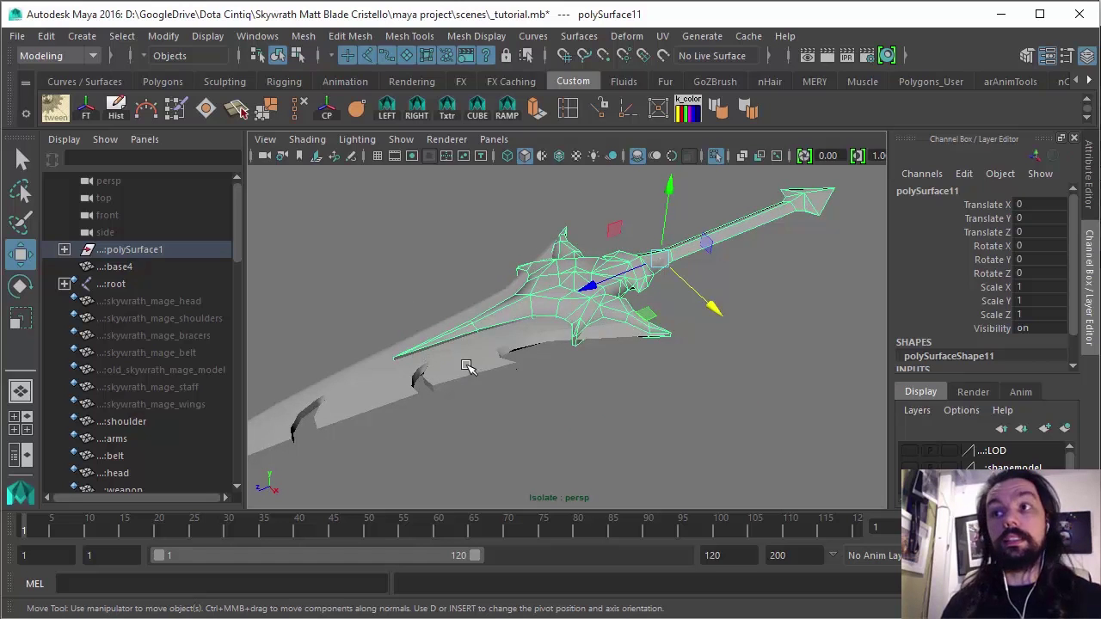
left_click(462, 364)
left_click_drag(462, 363, 662, 385, "alt")
middle_click_drag(662, 385, 641, 486)
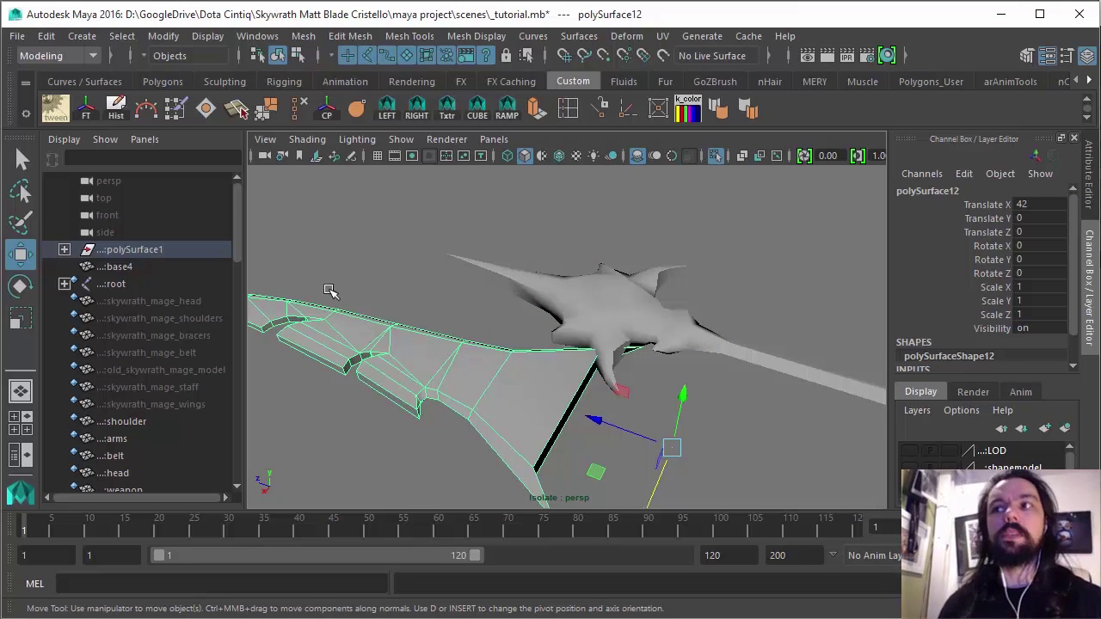
left_click_drag(418, 295, 582, 337, "alt")
key("ctrl+z")
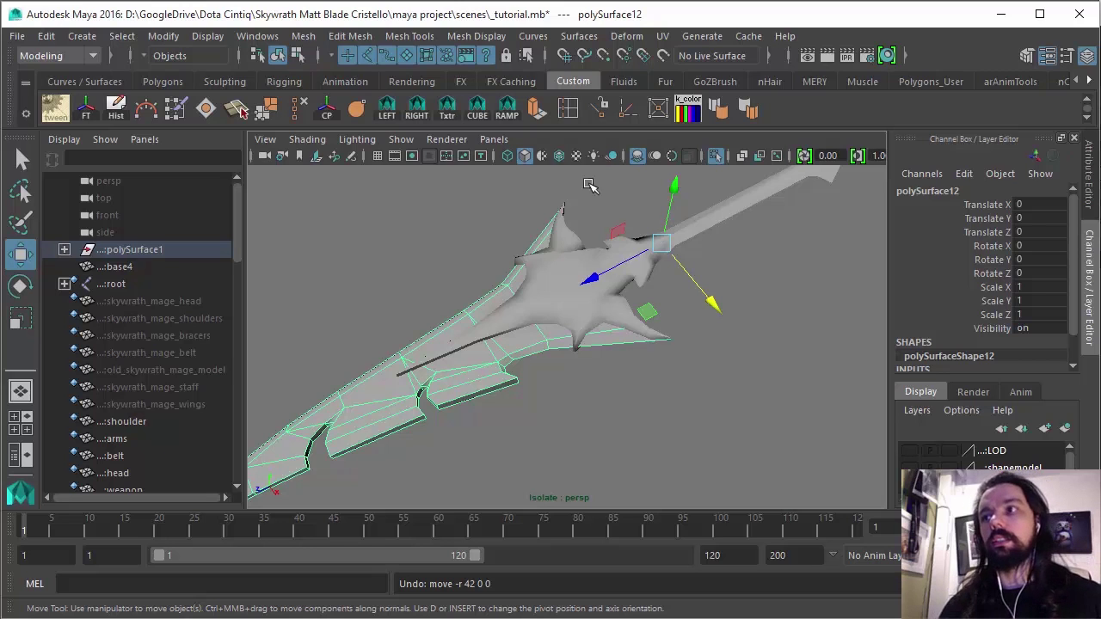
left_click_drag(641, 400, 714, 381, "alt")
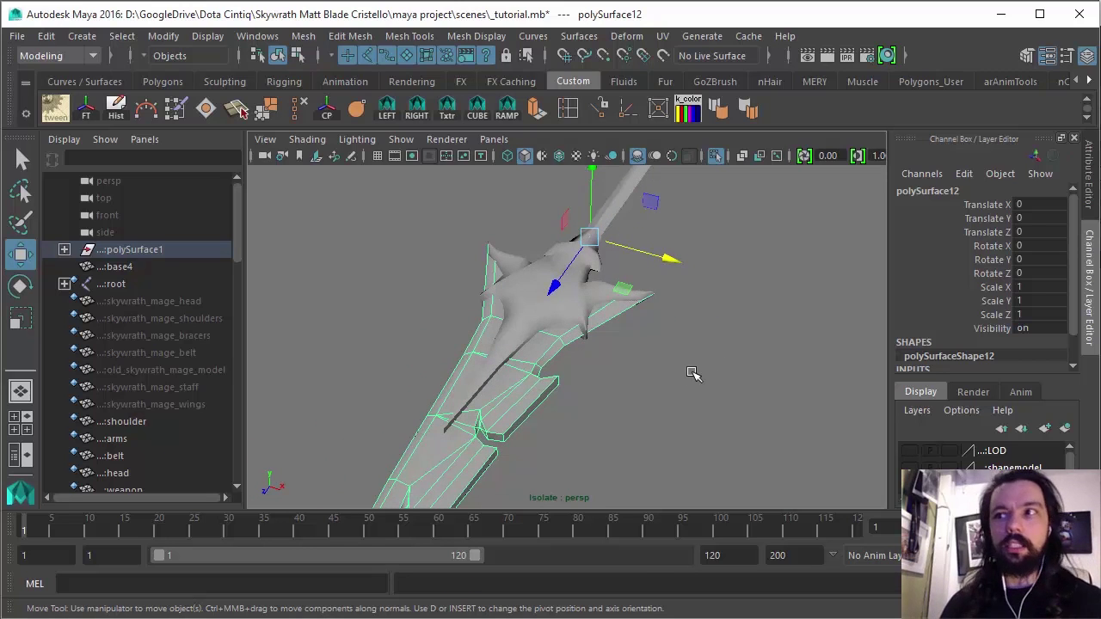
left_click_drag(636, 413, 607, 339, "alt")
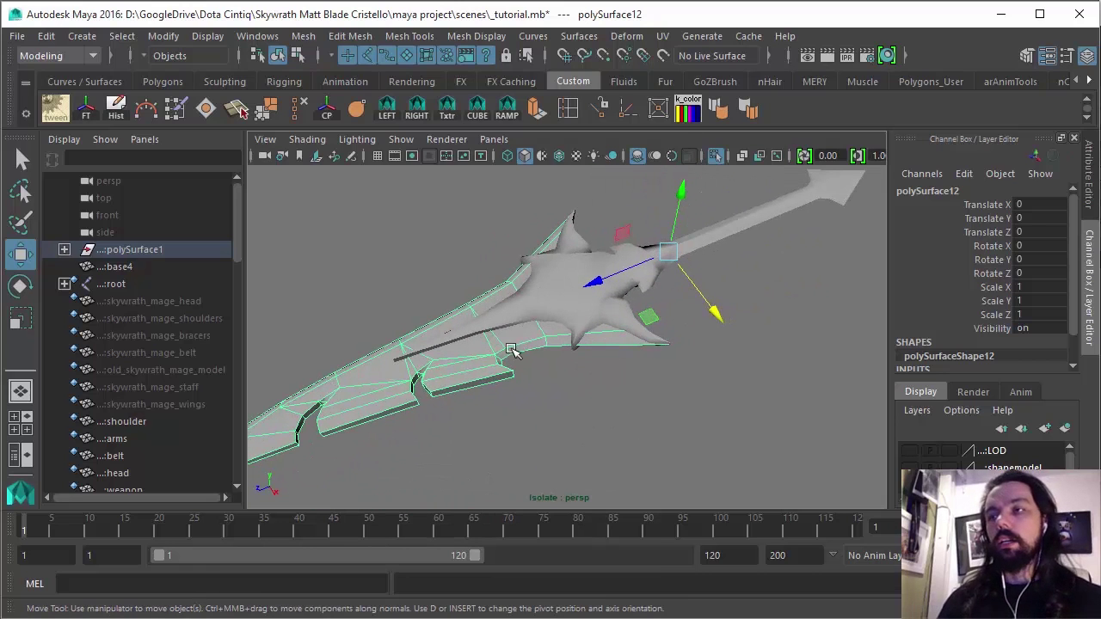
left_click_drag(425, 260, 417, 242, "alt")
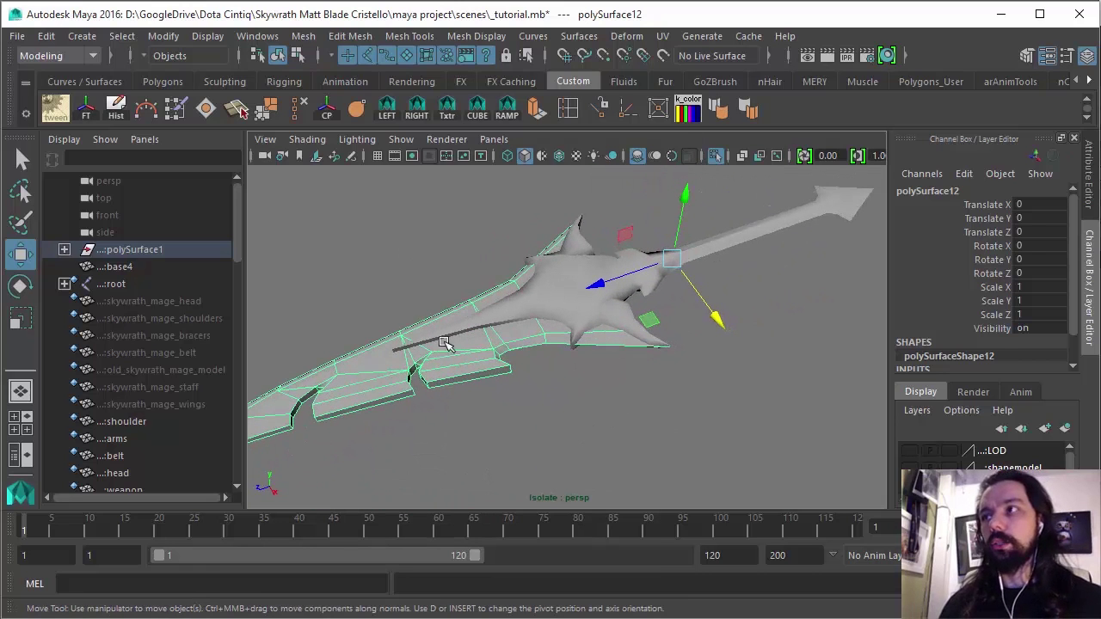
left_click(460, 381)
Rename polySurface12 to blade_low, check the upper blade piece, then reselect blade_low.
double_click(958, 190)
type("blade_low")
key("Return")
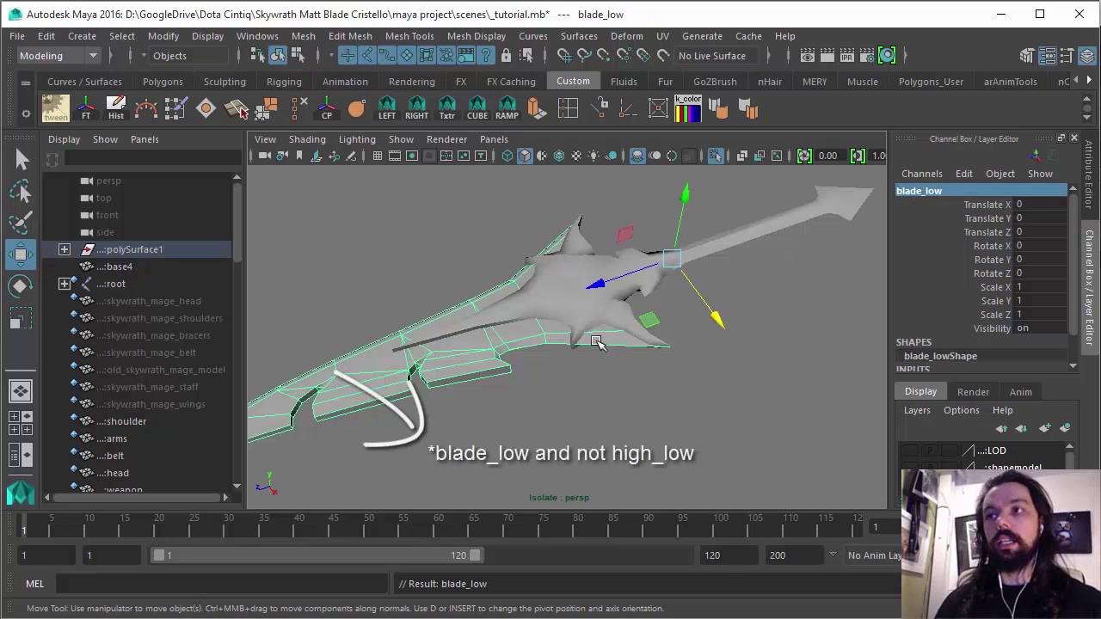
left_click(548, 265)
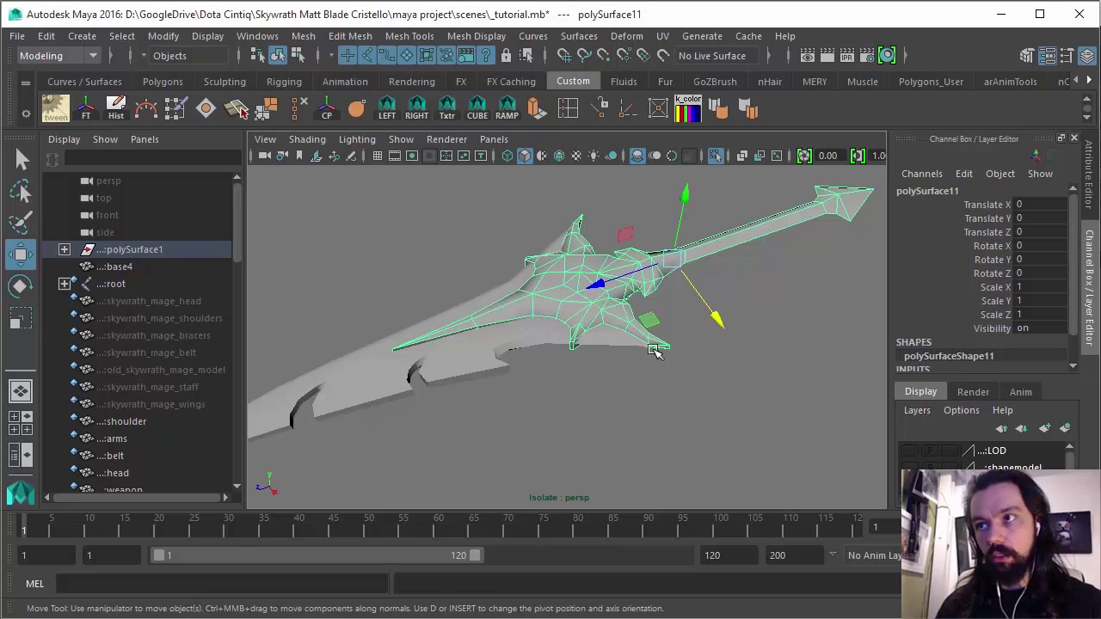
left_click(402, 359)
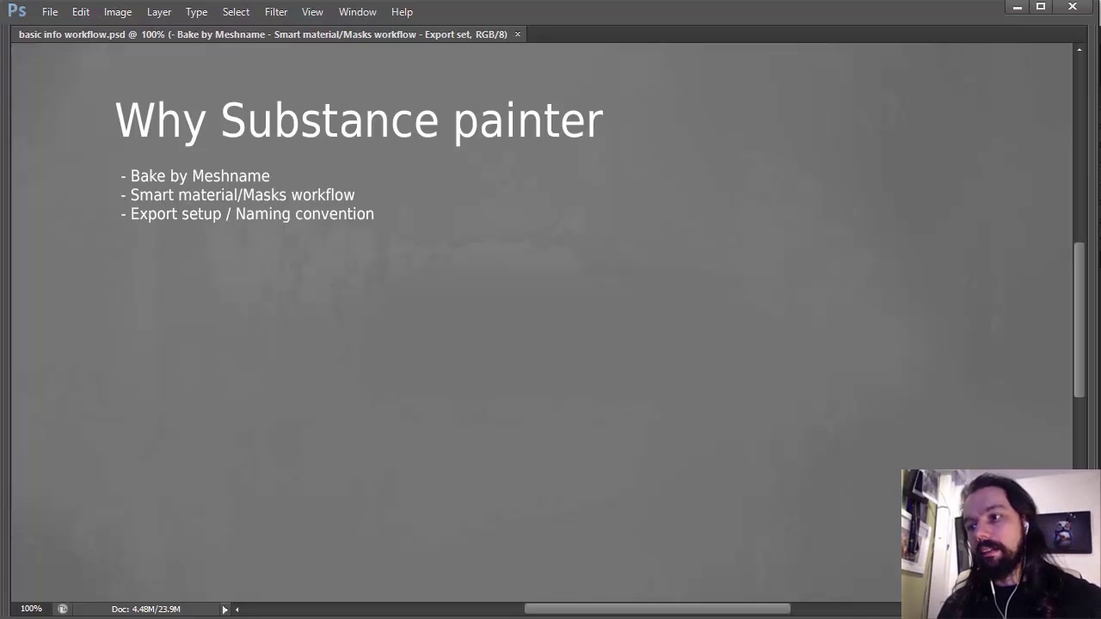
Return from the Photoshop slide to the Substance Painter evilsky project.
key("alt+Tab")
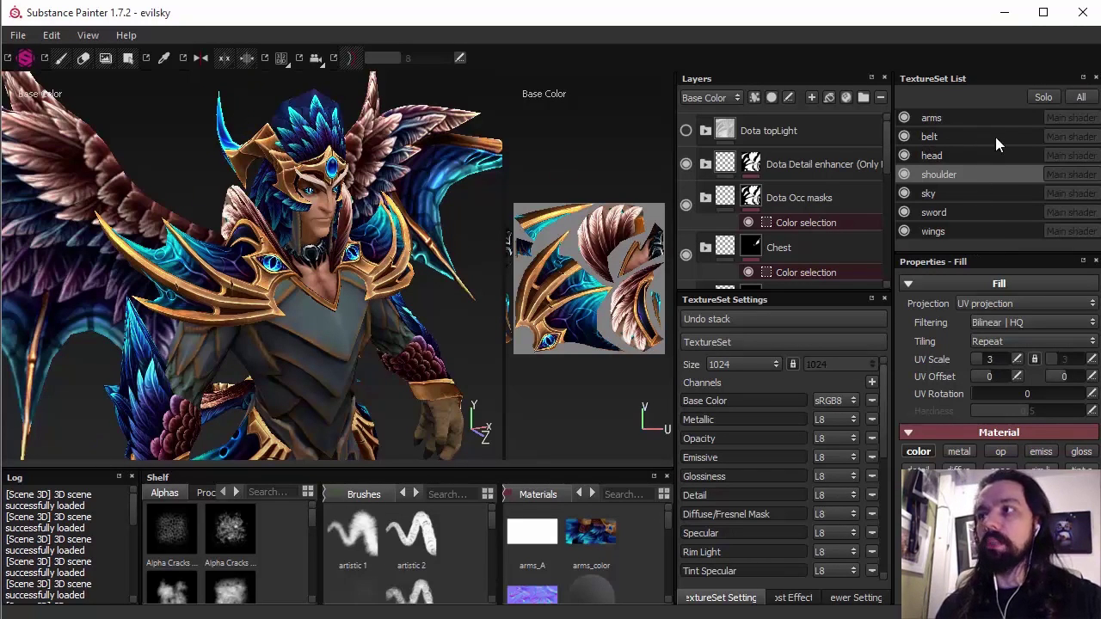
left_click(946, 194)
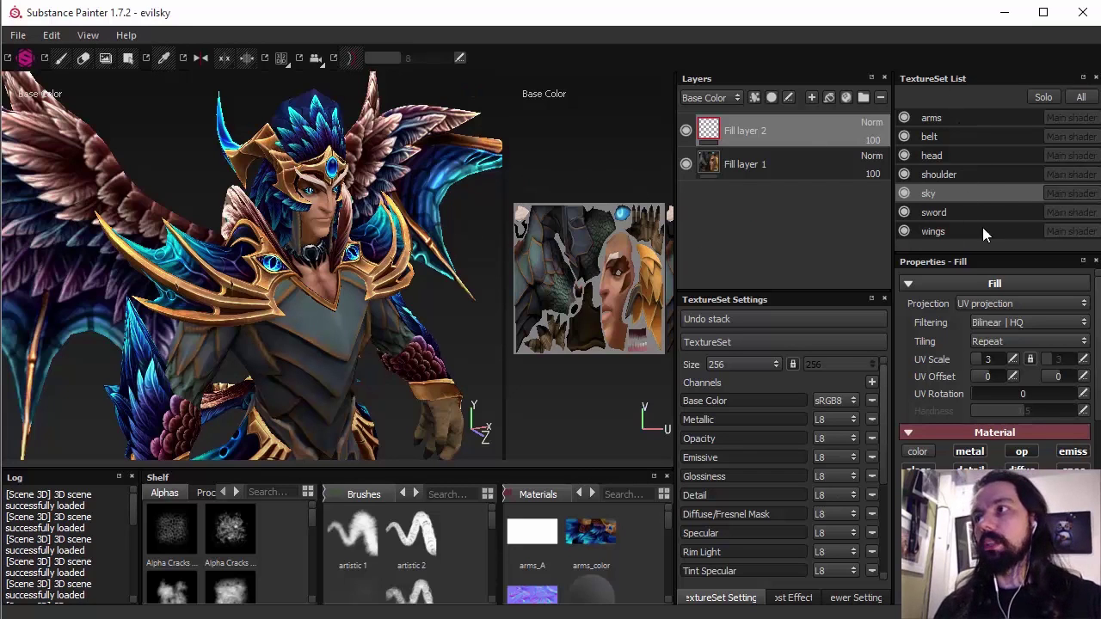
left_click(939, 175)
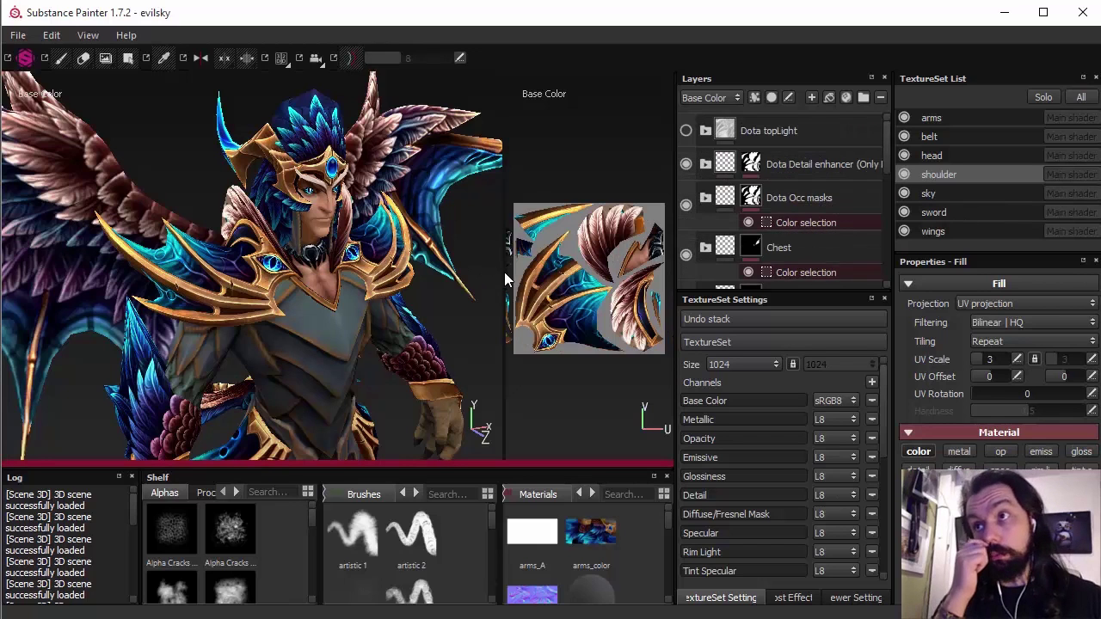
left_click(933, 212)
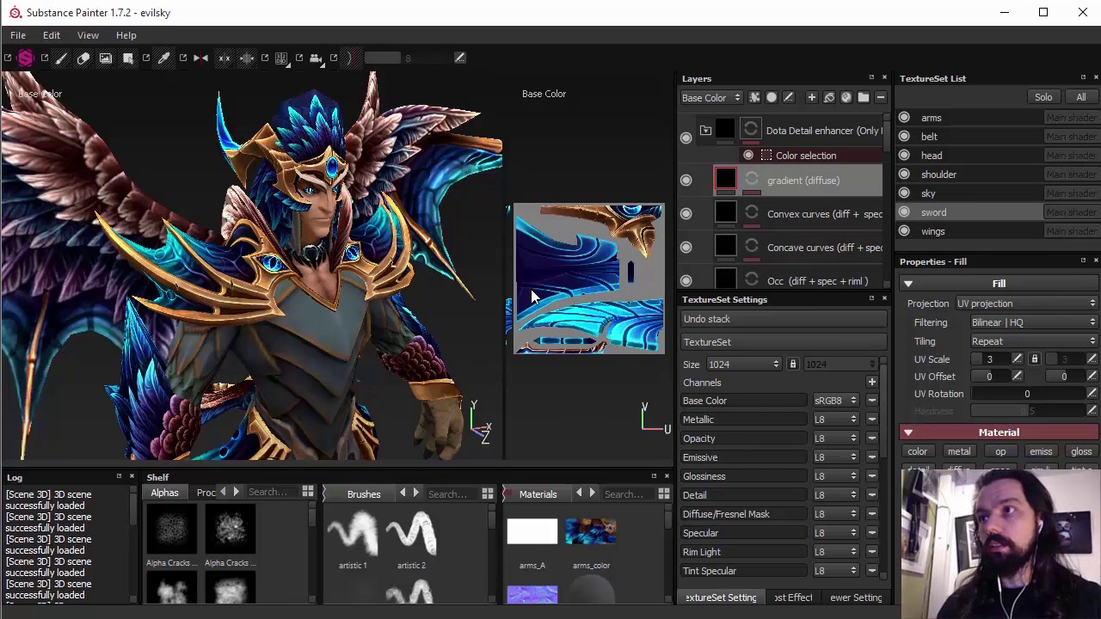
left_click(932, 231)
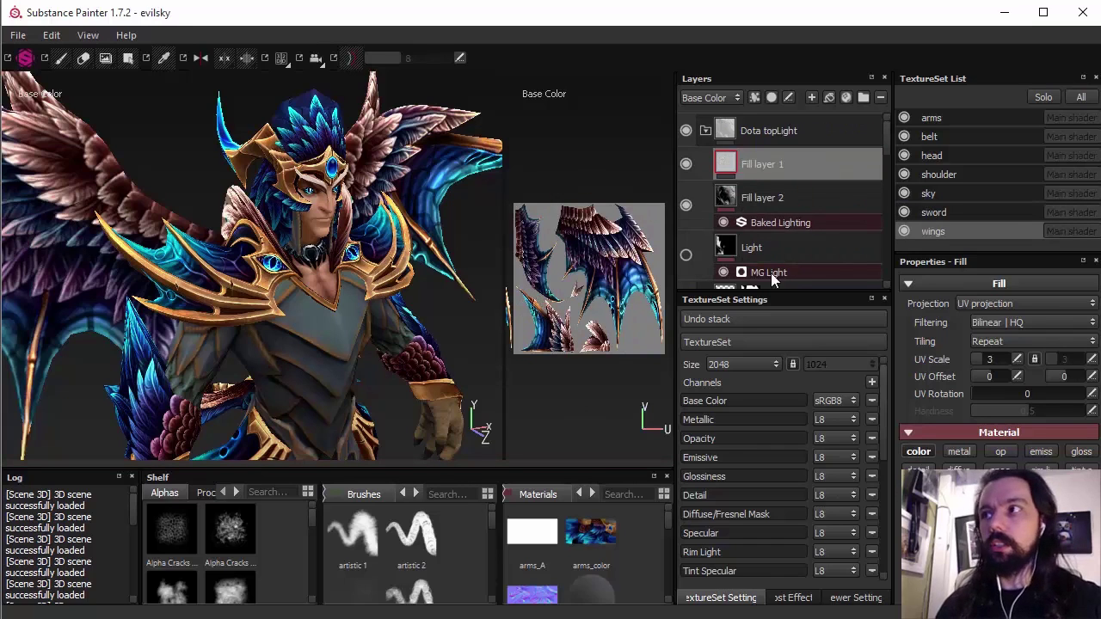
left_click(938, 175)
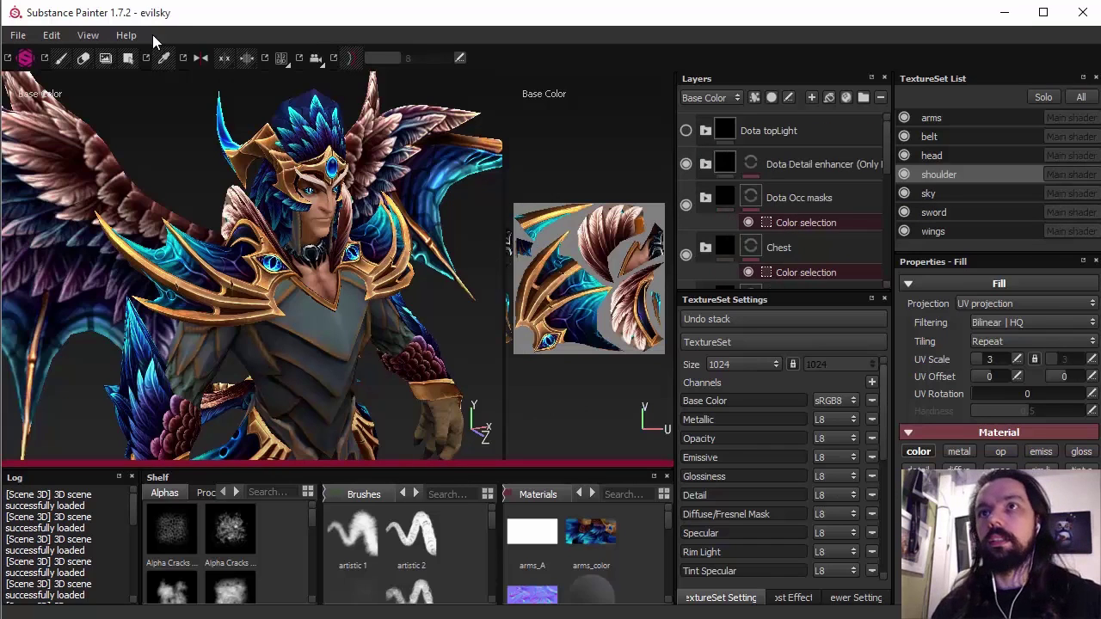
left_click(17, 34)
Open the texture export settings, then bring up the Dota 2 Workshop Skywrath Mage page.
left_click(62, 272)
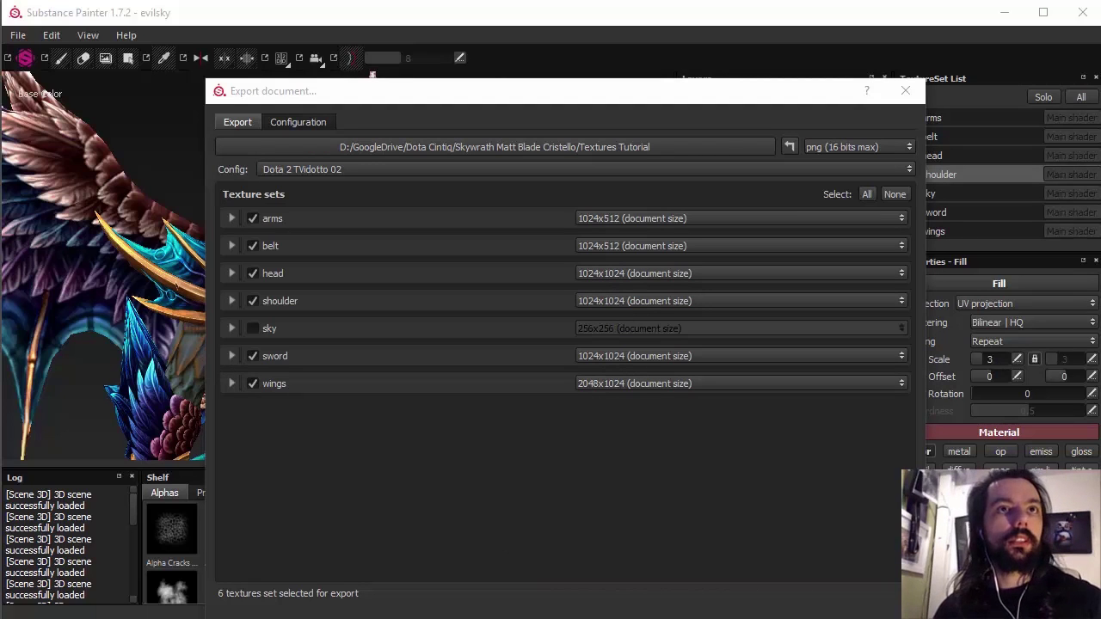
key("alt+Tab")
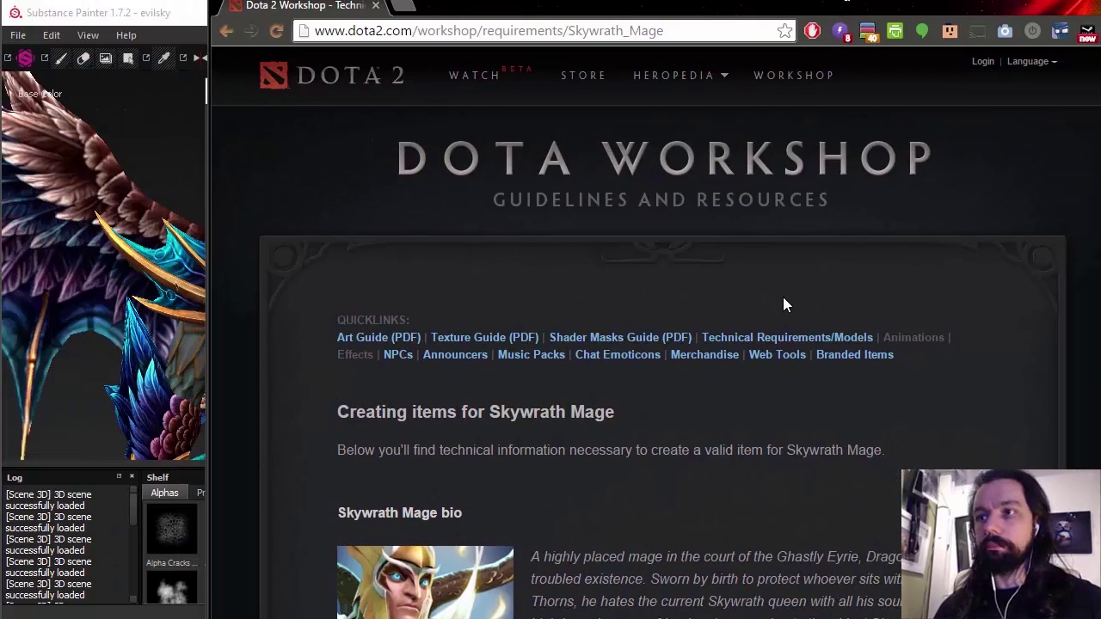
Scroll to the Item slots section and highlight the Arms (128H x 256W) and Shoulders (256H x 256W) texture sizes.
scroll(785, 295, "down", 2)
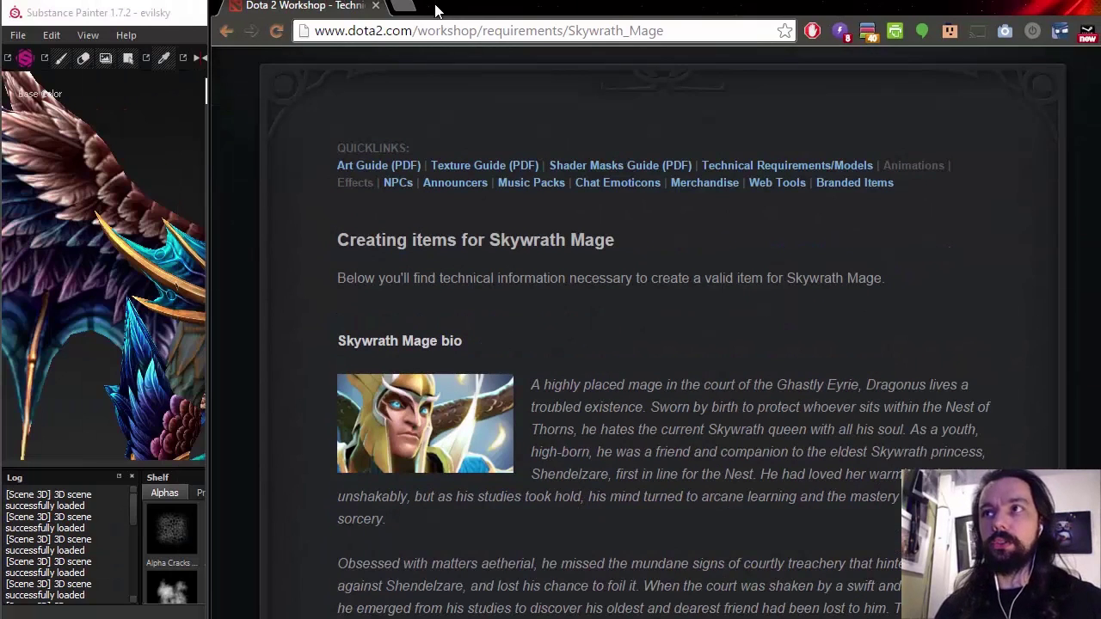
left_click_drag(441, 12, 329, 0)
scroll(541, 246, "down", 9)
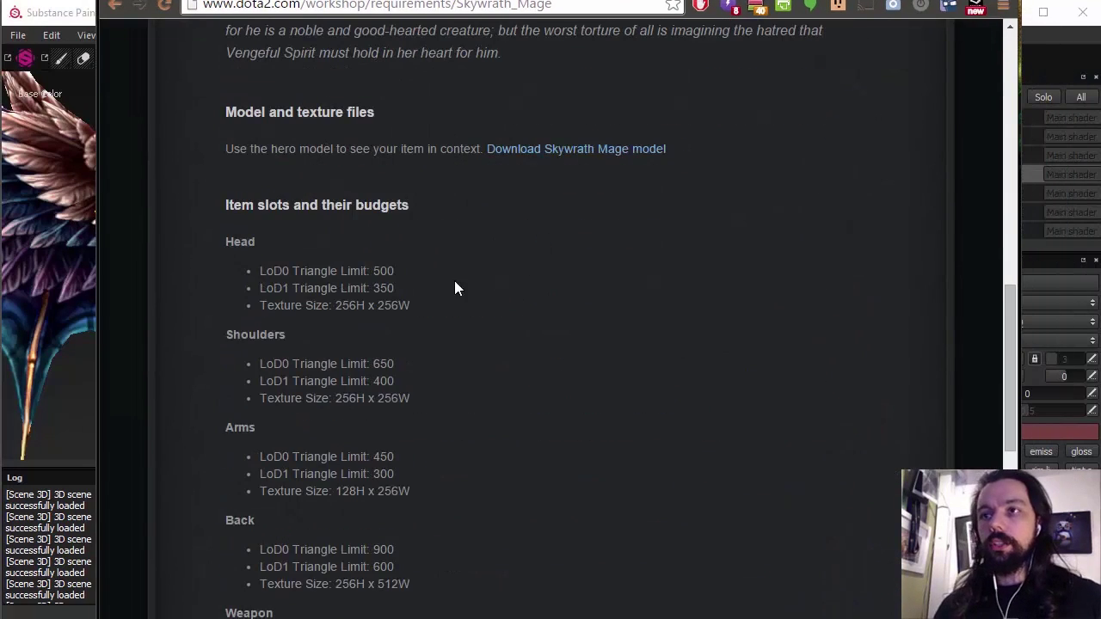
left_click_drag(259, 267, 413, 308)
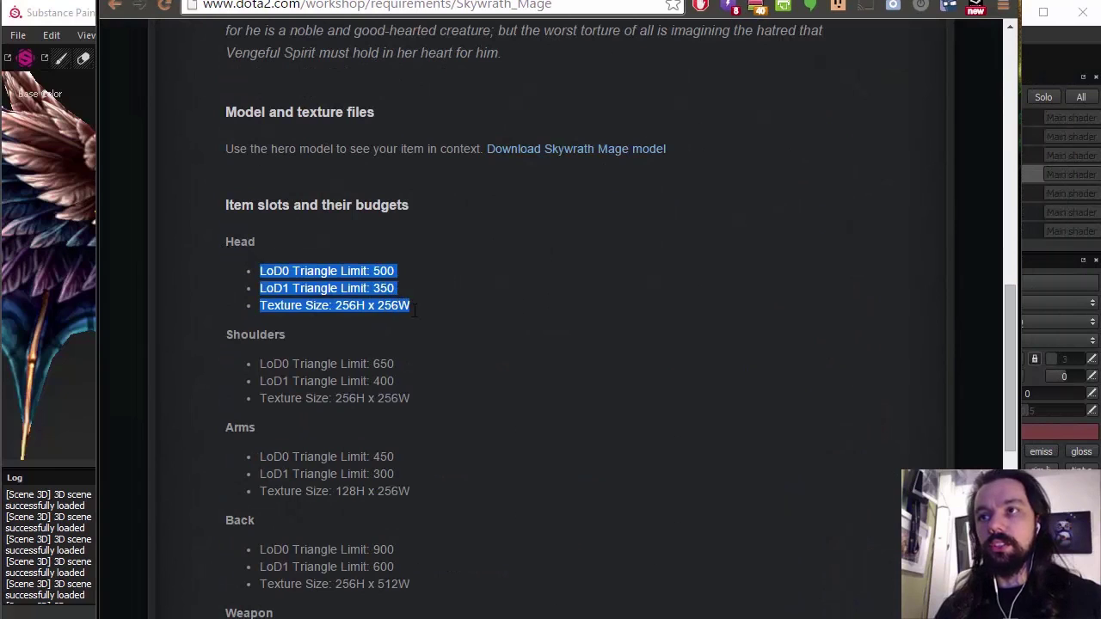
scroll(288, 324, "down", 1)
left_click_drag(313, 313, 411, 313)
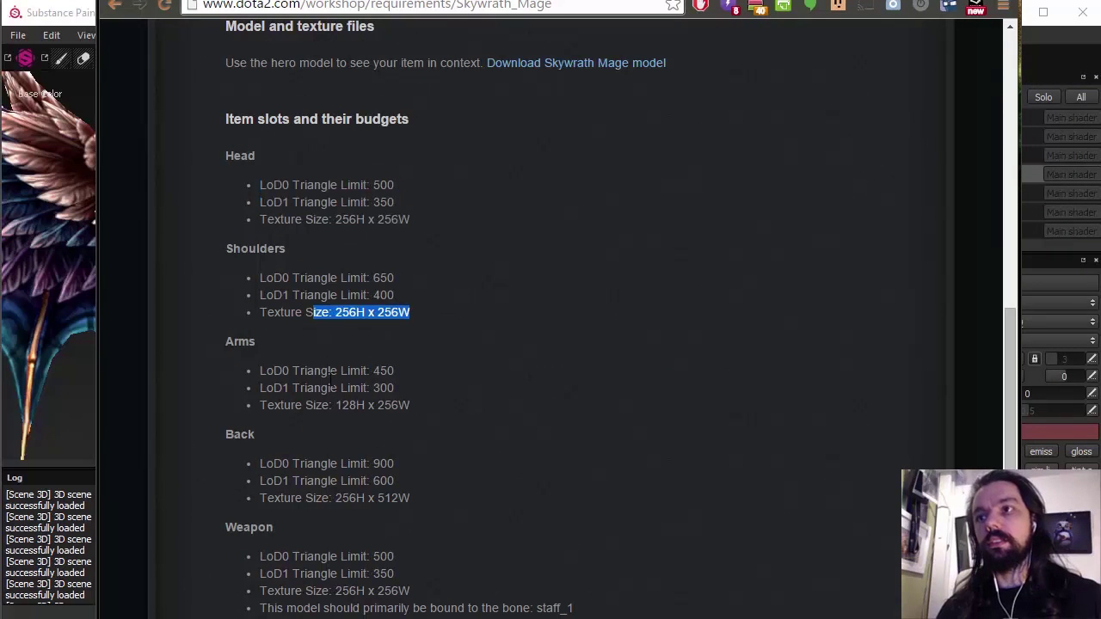
scroll(347, 344, "down", 2)
left_click_drag(336, 234, 410, 233)
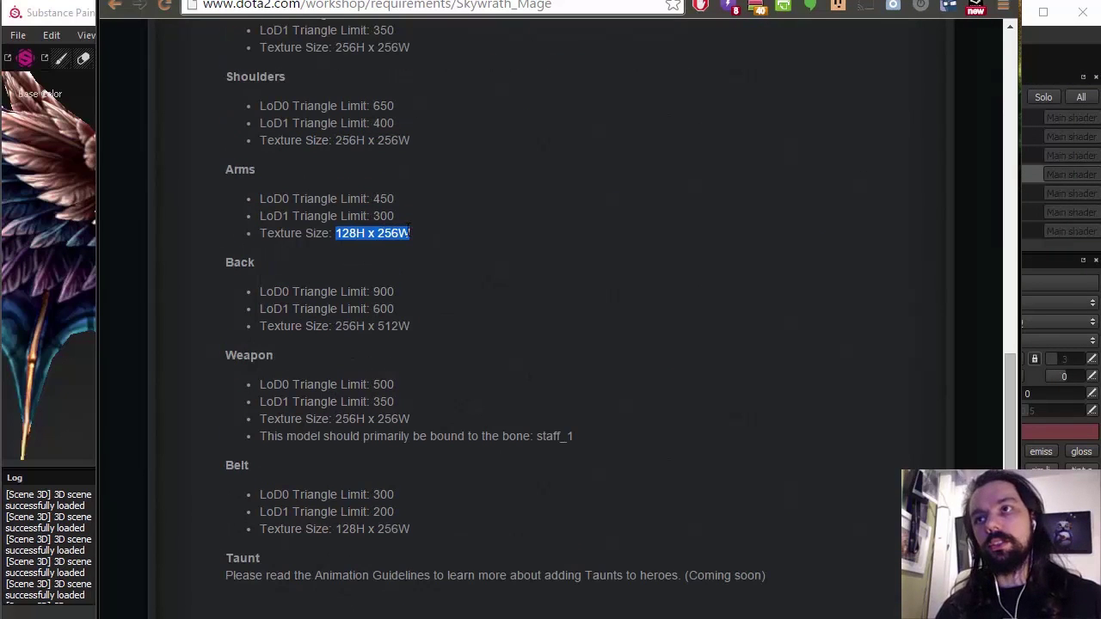
left_click_drag(335, 140, 413, 141)
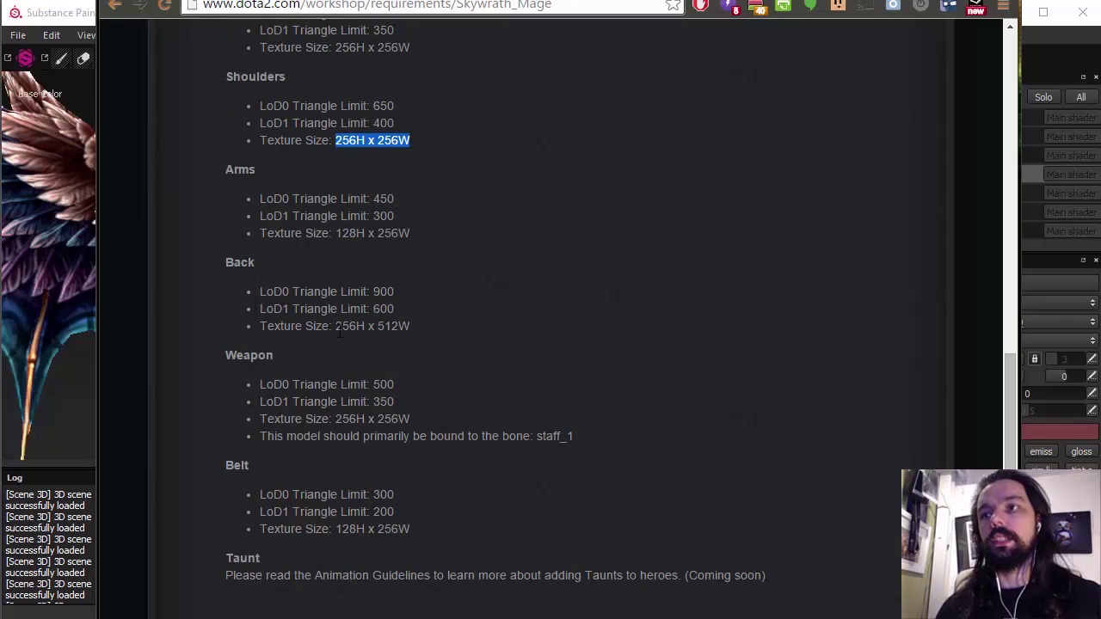
left_click_drag(336, 326, 412, 326)
scroll(375, 211, "up", 1)
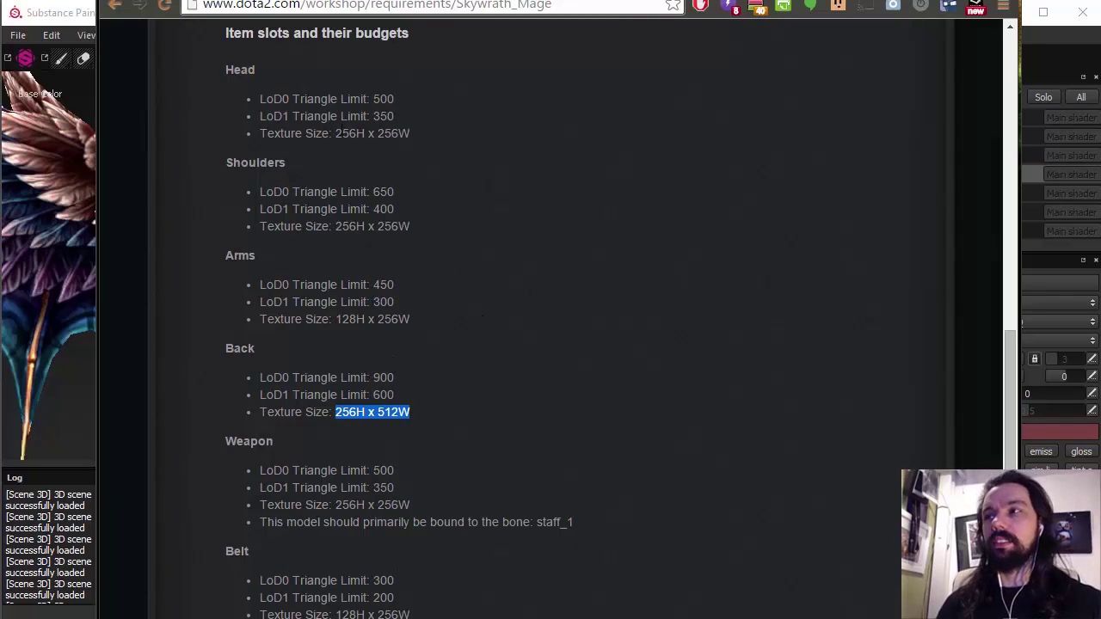
Highlight the Head 256H x 256W and Back 512W texture sizes, then minimize Chrome.
left_click_drag(413, 22, 401, 69)
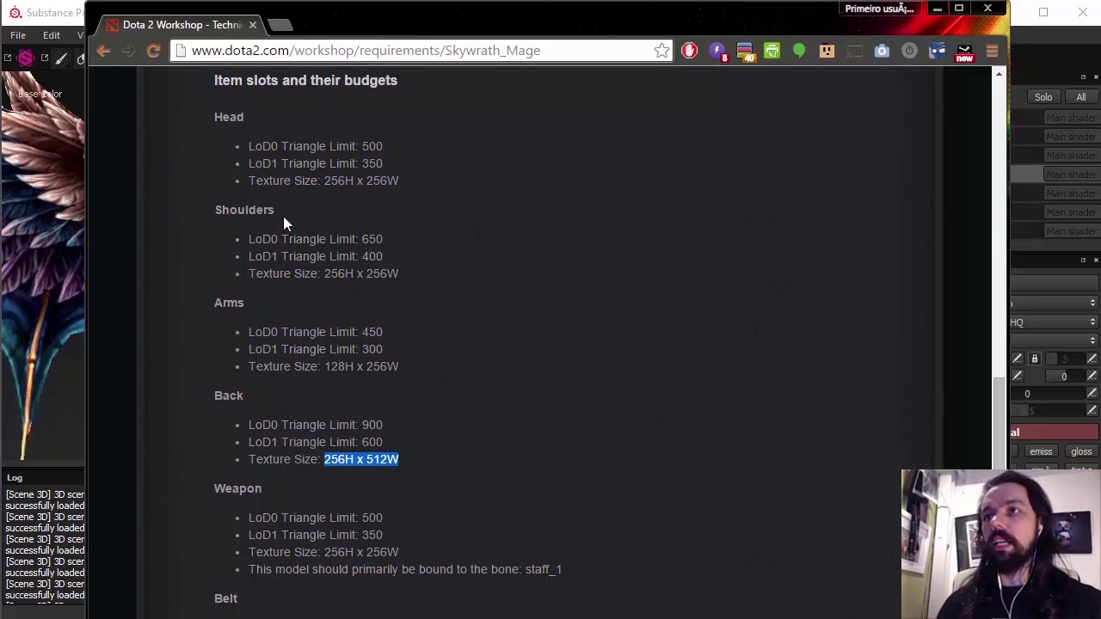
left_click_drag(323, 180, 349, 180)
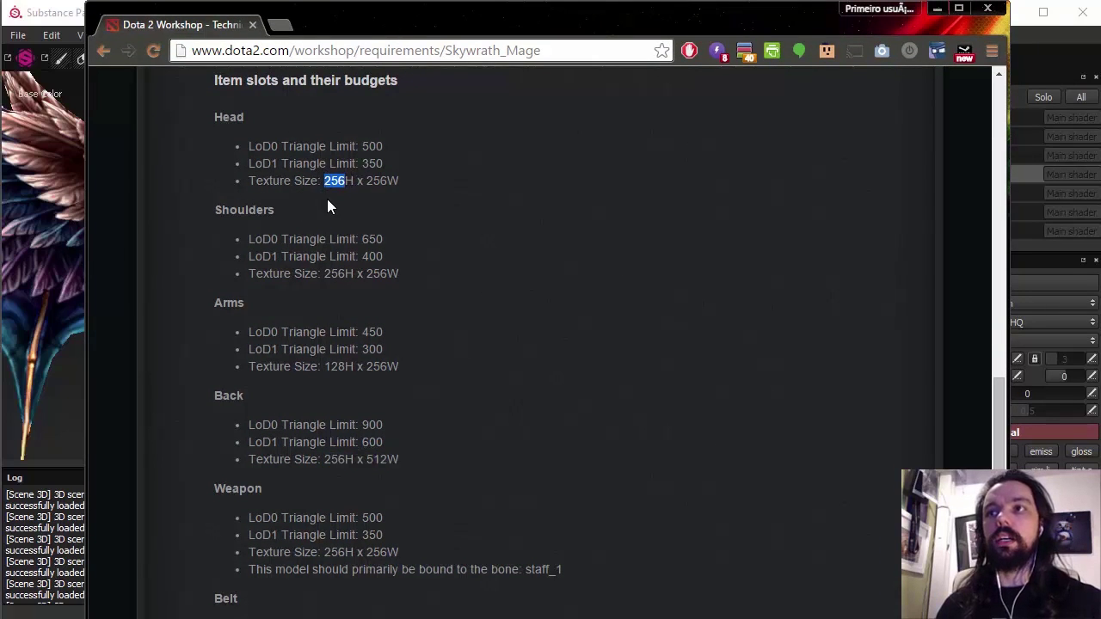
left_click_drag(323, 182, 348, 184)
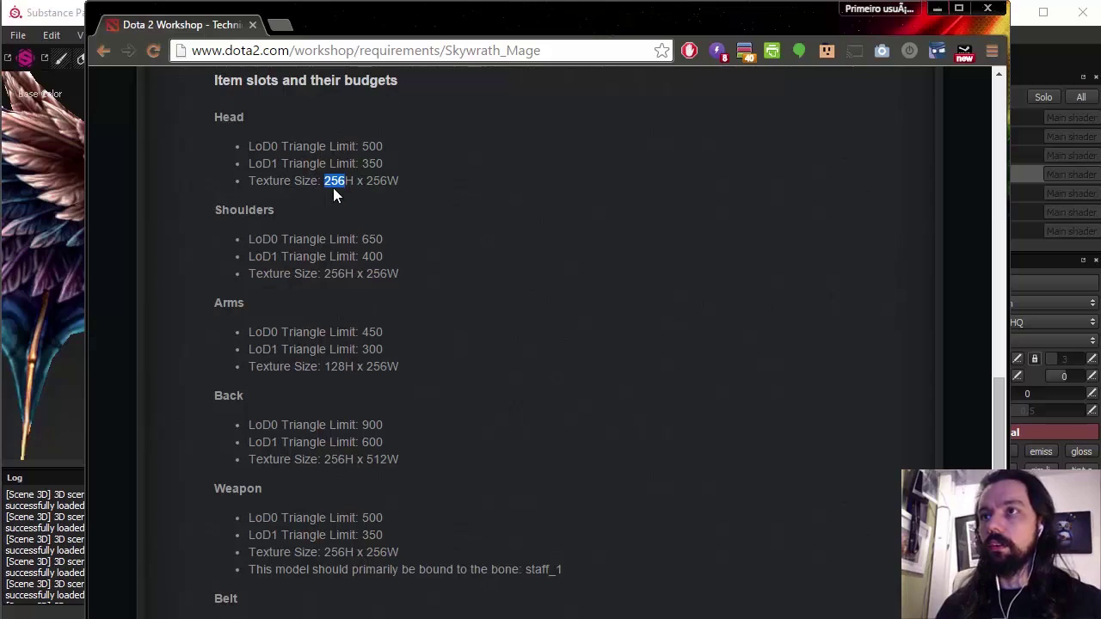
left_click_drag(366, 459, 400, 459)
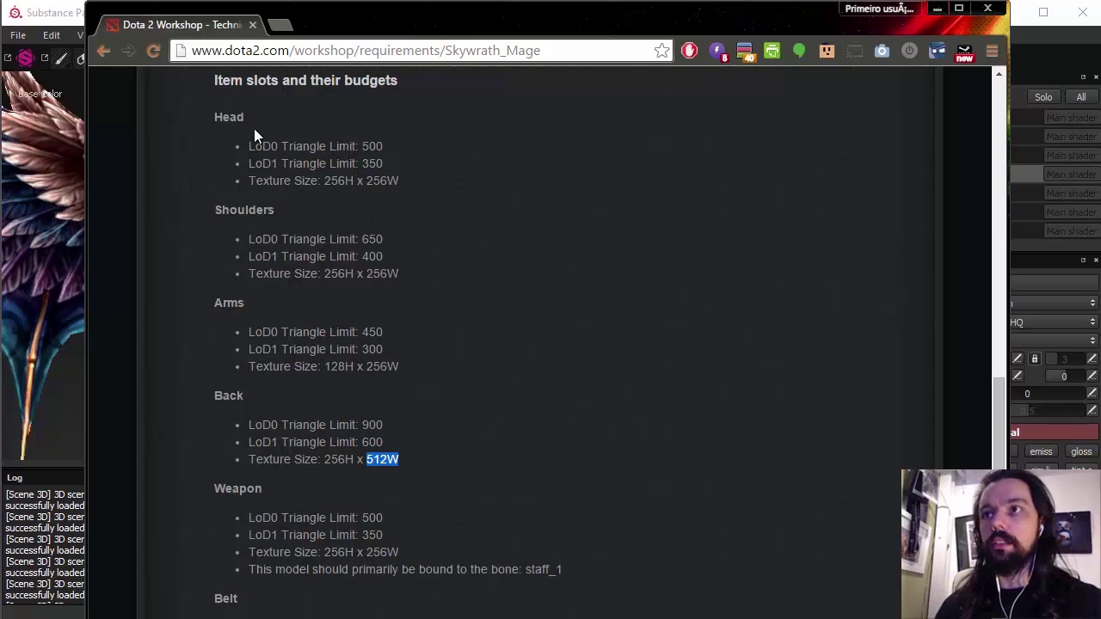
left_click_drag(324, 180, 399, 181)
left_click(939, 12)
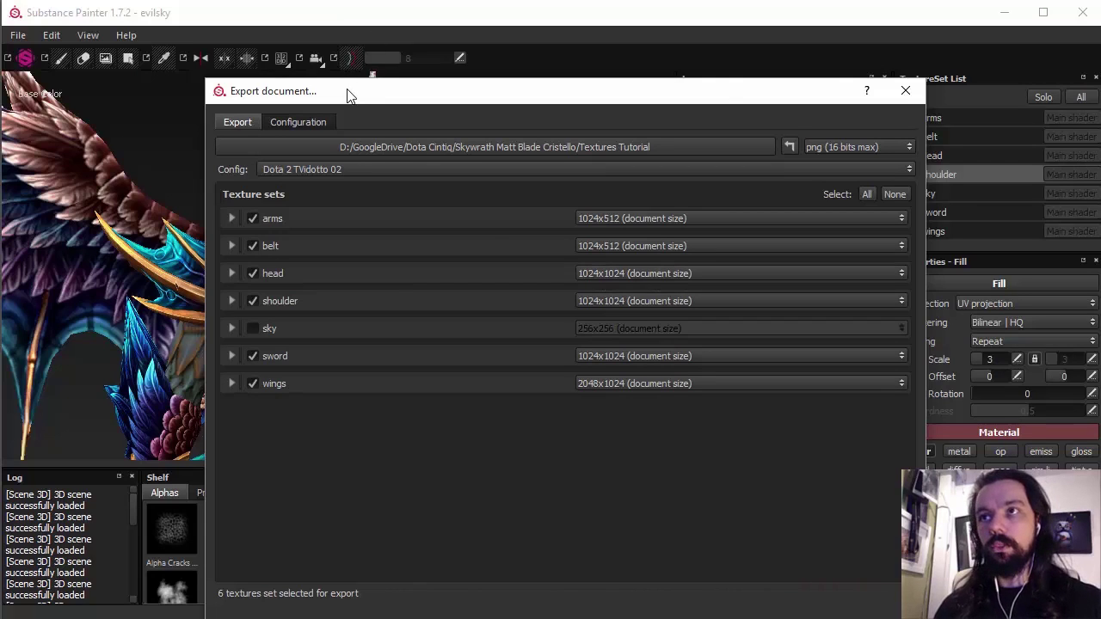
Export the six checked texture sets and open the output folder once finished.
left_click(911, 593)
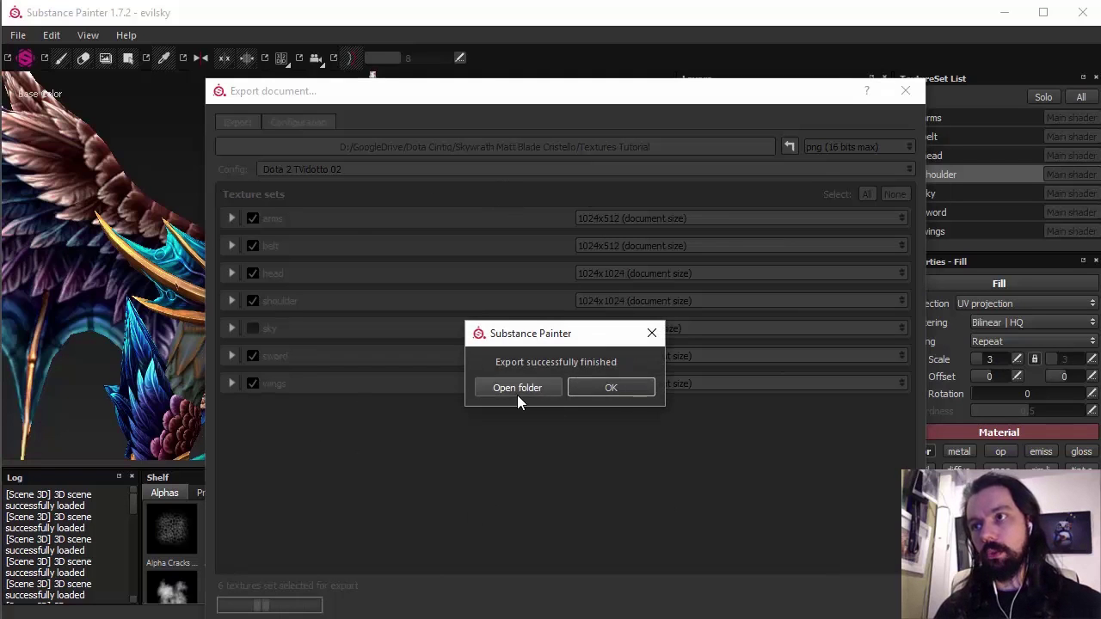
left_click(517, 393)
Select all 66 exported PNG files in Textures Tutorial and scroll through the list.
left_click(513, 382)
key("ctrl+a")
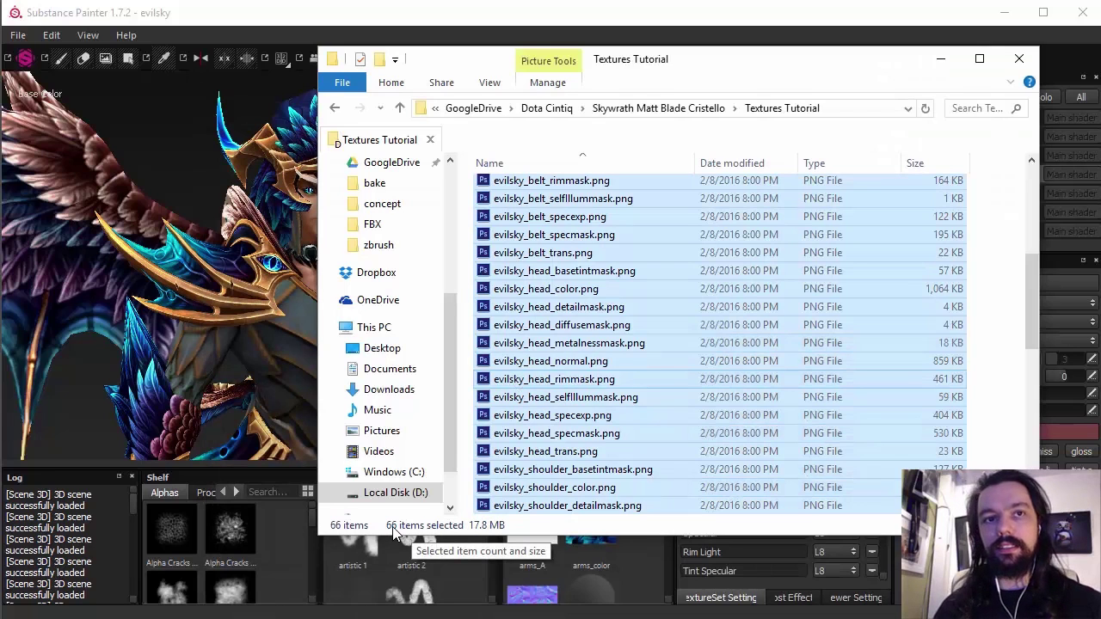
scroll(1026, 297, "down", 10)
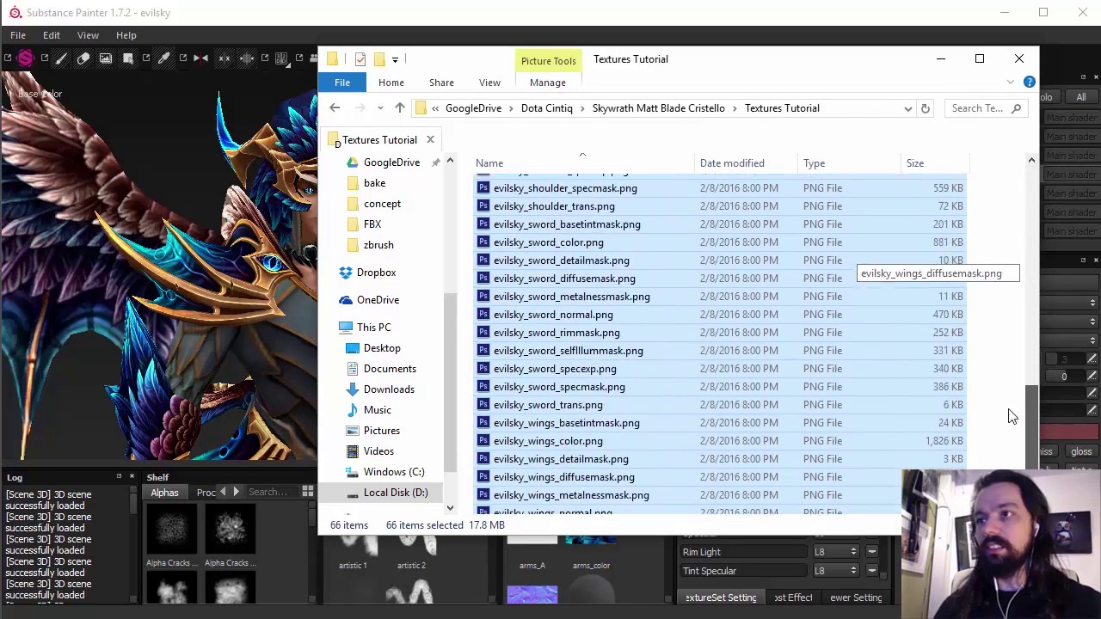
left_click_drag(1023, 427, 1018, 336)
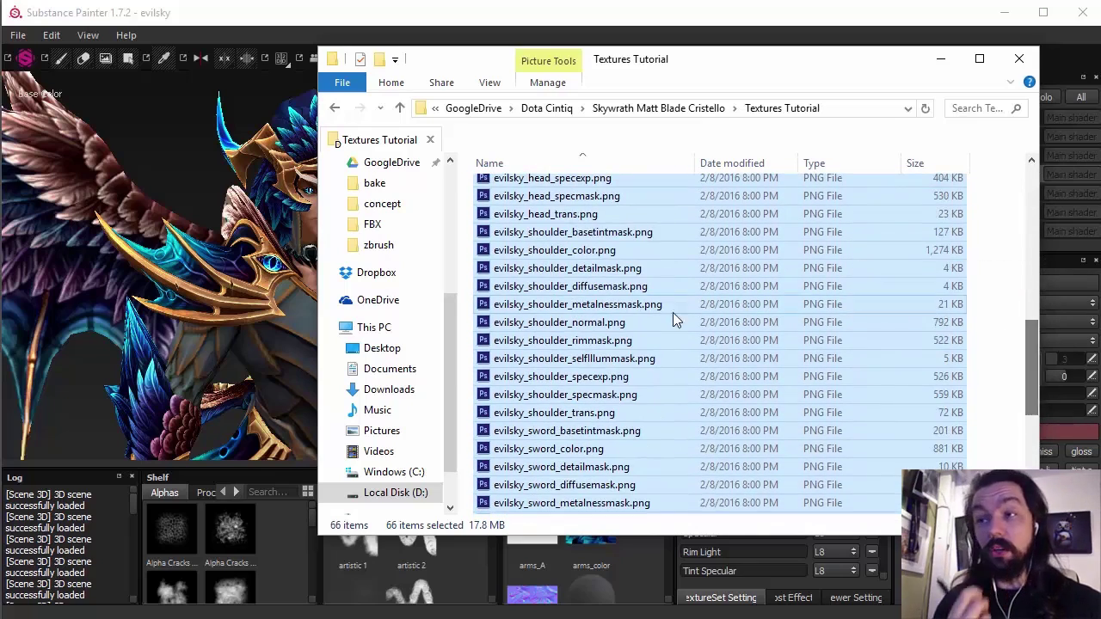
scroll(987, 325, "up", 10)
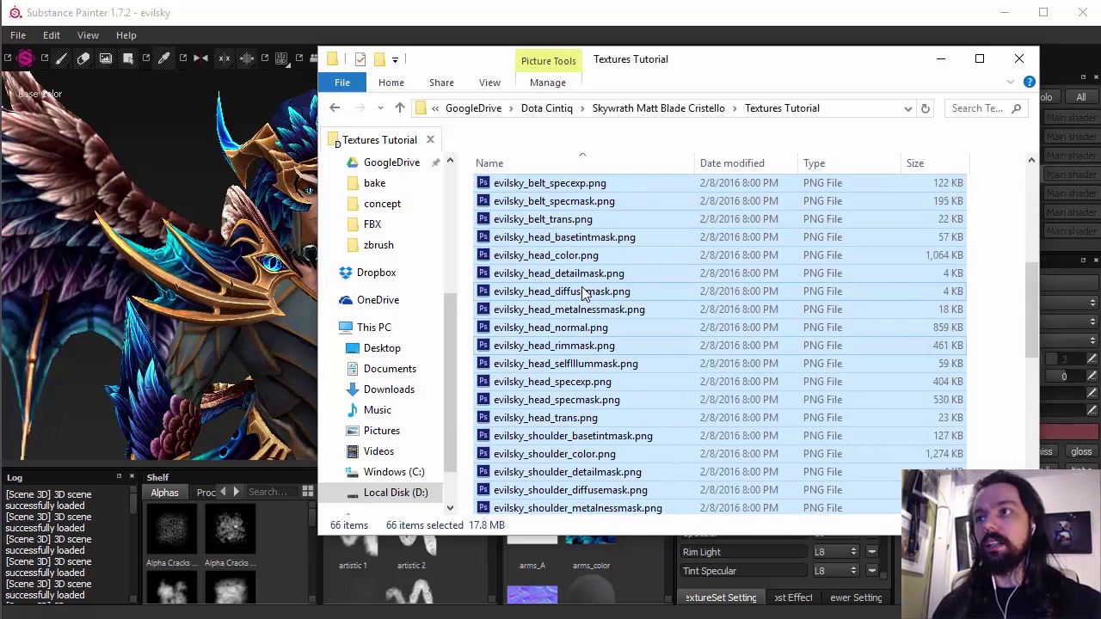
Inspect the evilsky_arms color, detailmask, diffusemask, rimmask and specexp maps one by one.
left_click(987, 326)
mouse_move(574, 190)
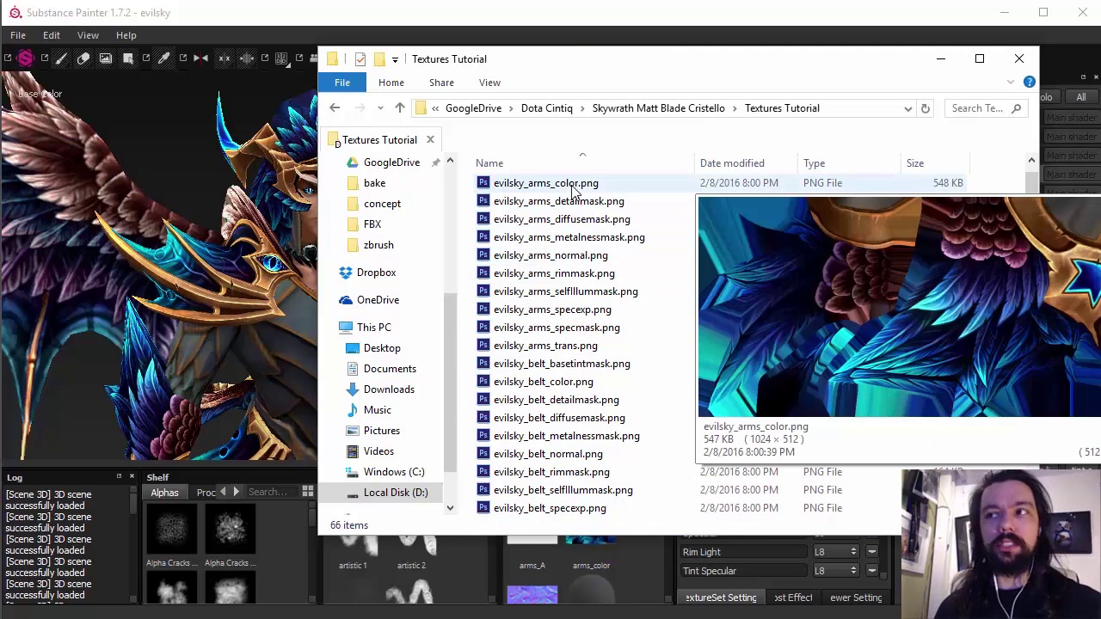
left_click(558, 184)
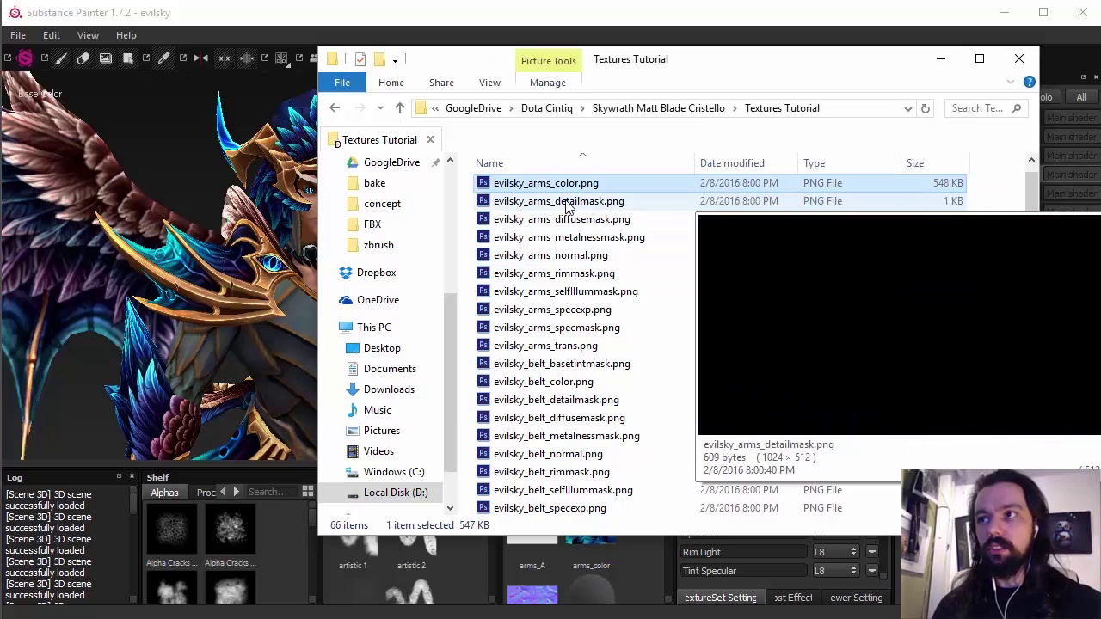
left_click(563, 201)
left_click(564, 220)
left_click(559, 273)
mouse_move(563, 297)
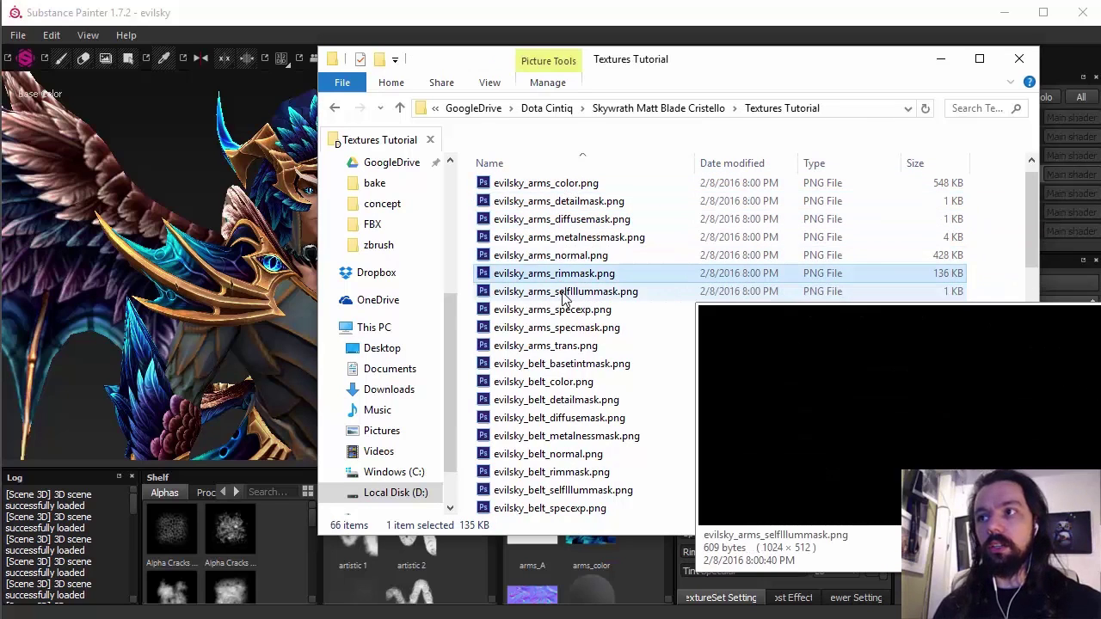
left_click(554, 310)
mouse_move(560, 334)
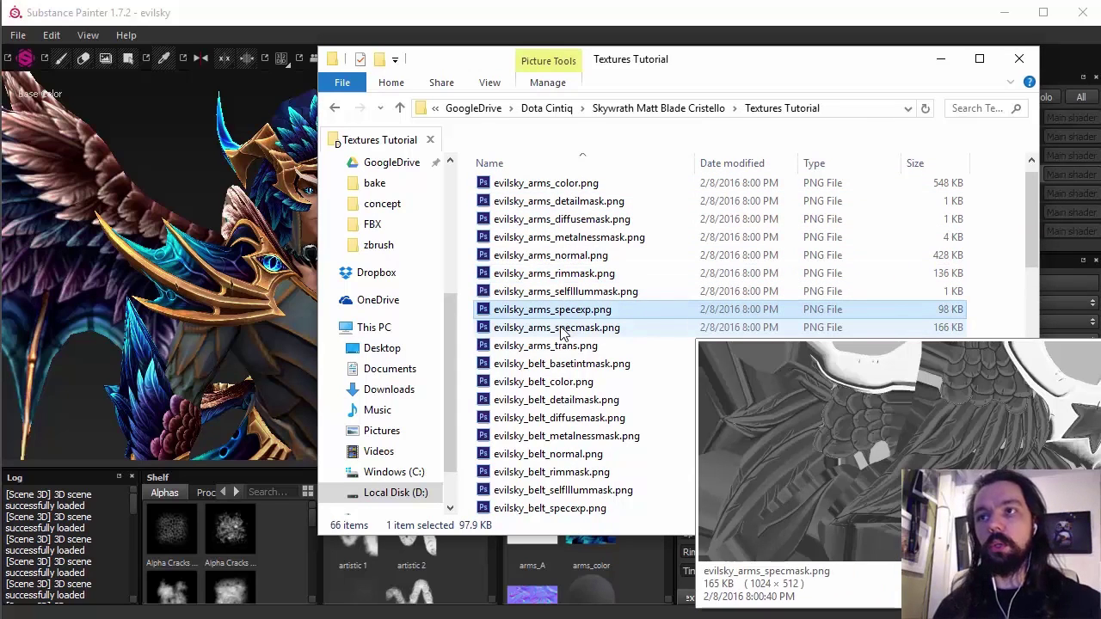